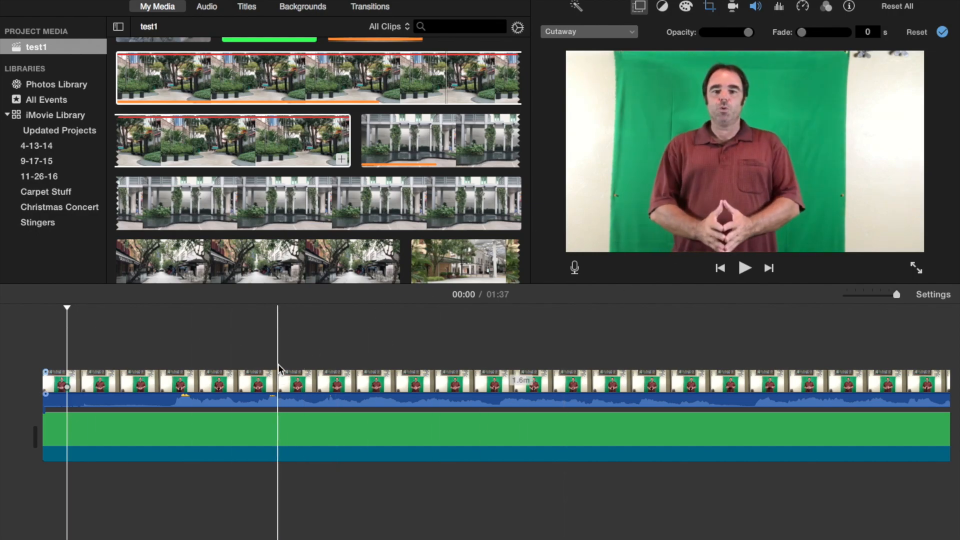
Look over the Maps & Backgrounds collection and the background clips placed beneath the green-screen footage in the timeline.
left_click(502, 332)
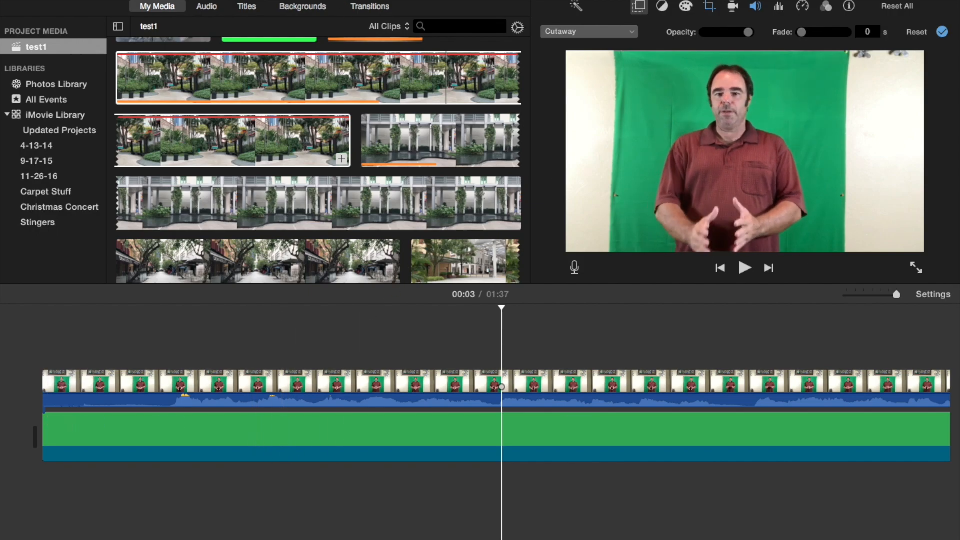
left_click(310, 8)
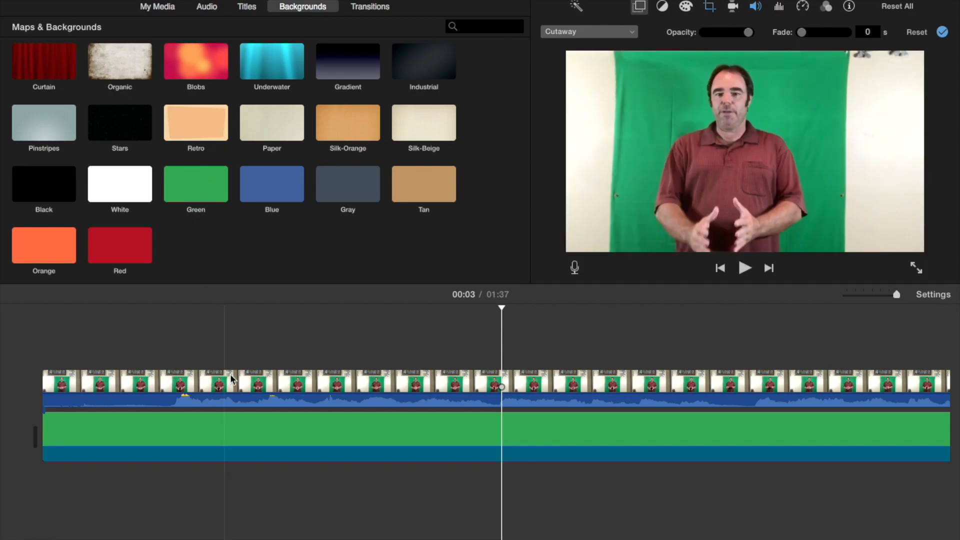
left_click(157, 8)
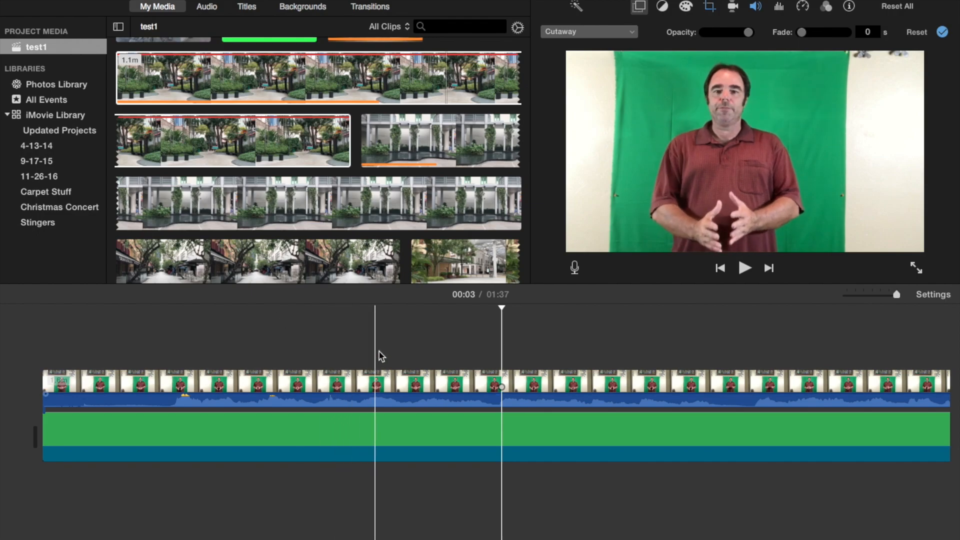
scroll(407, 347, "right", 8)
scroll(409, 347, "right", 5)
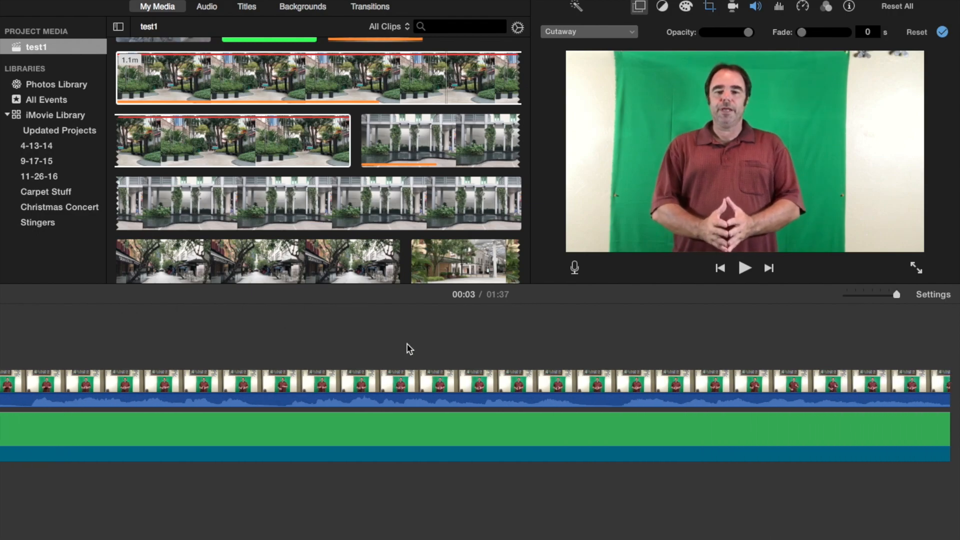
scroll(409, 348, "right", 3)
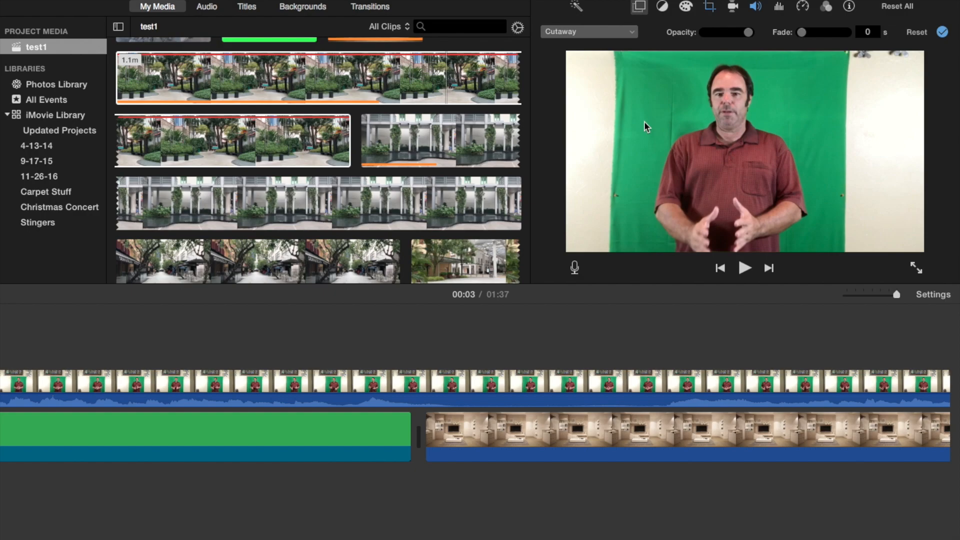
Change the presenter clip's overlay mode from Cutaway to Green/Blue Screen.
left_click(268, 310)
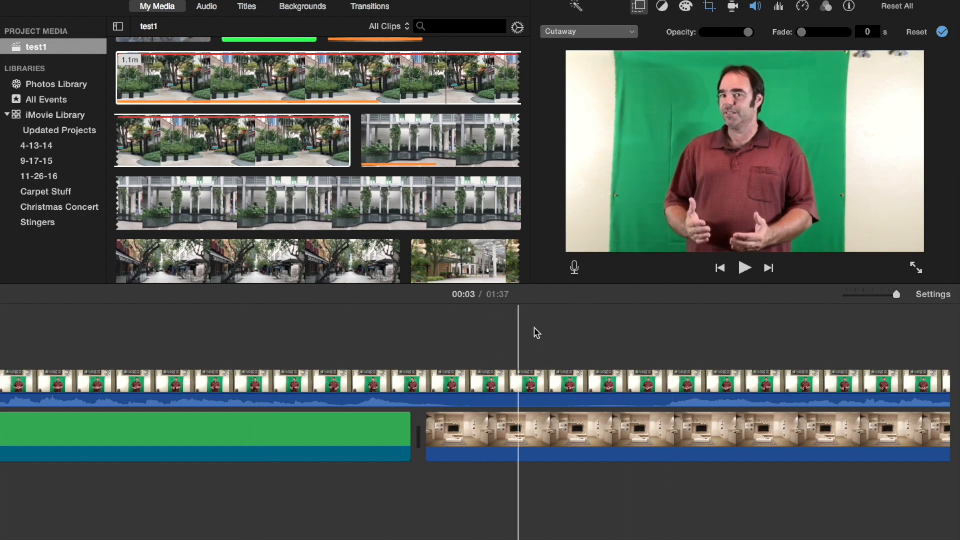
left_click(640, 12)
left_click(640, 12)
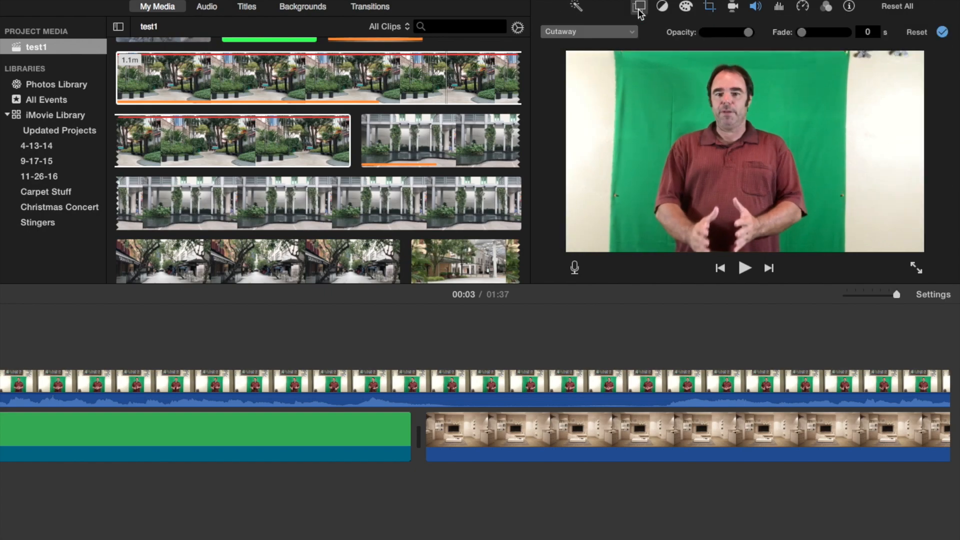
left_click(603, 35)
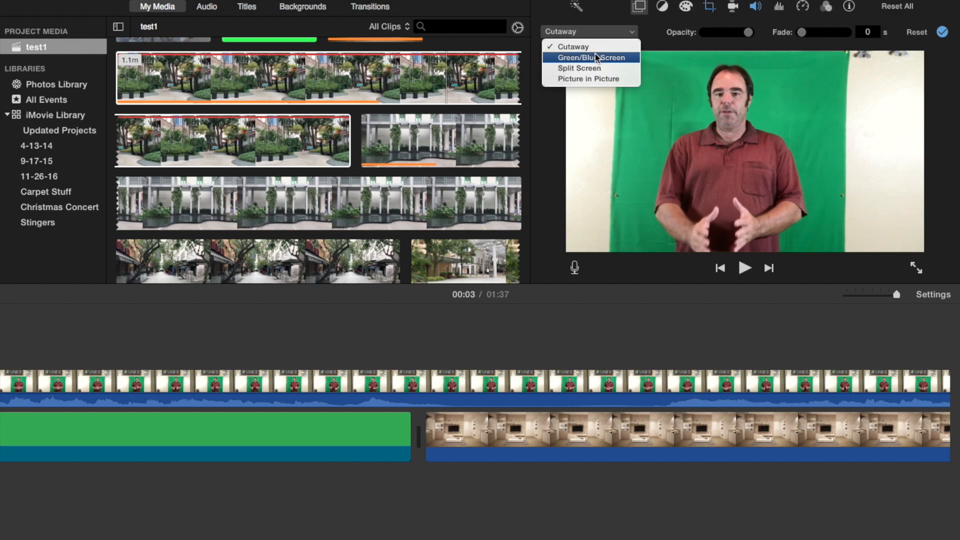
left_click(595, 57)
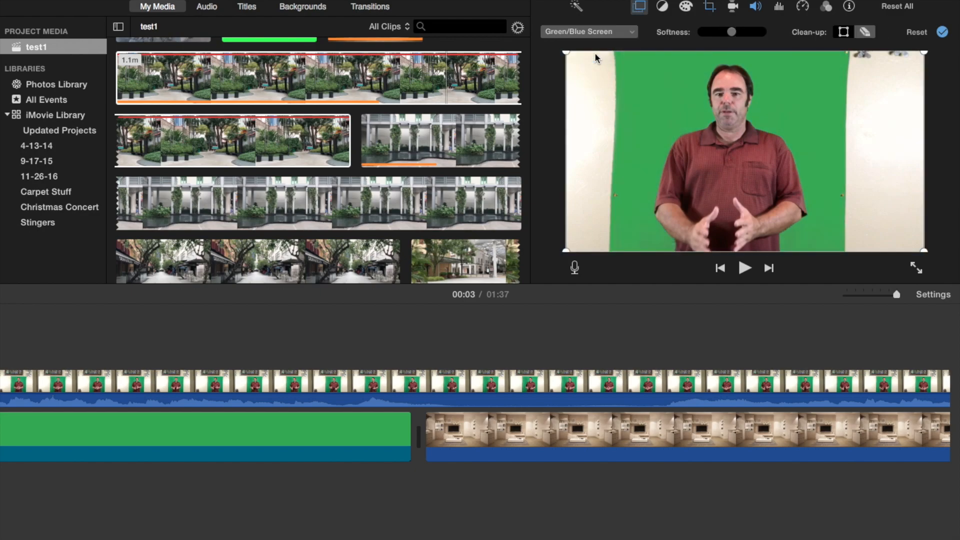
Check the keyed presenter clip at 00:19 and compare it with the available Maps & Backgrounds.
left_click(296, 336)
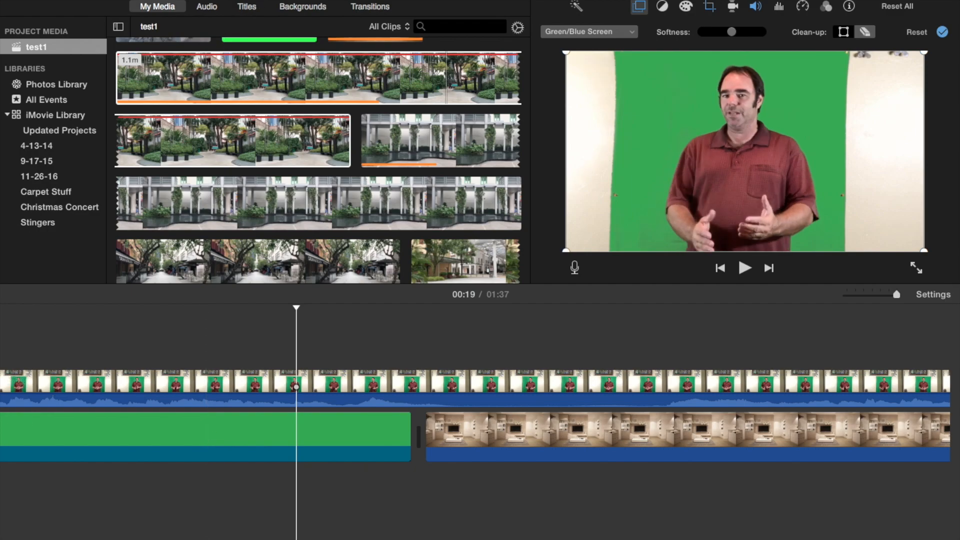
left_click(298, 8)
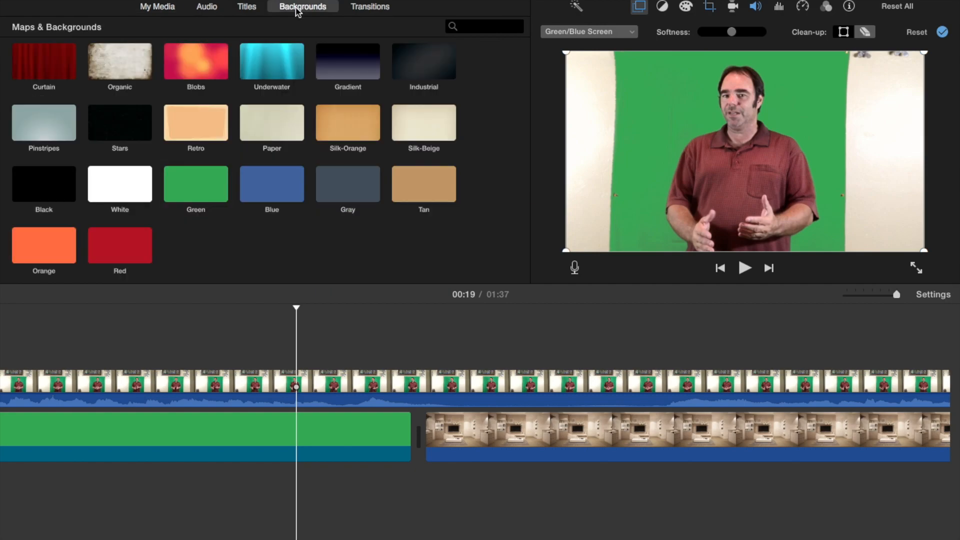
left_click(157, 11)
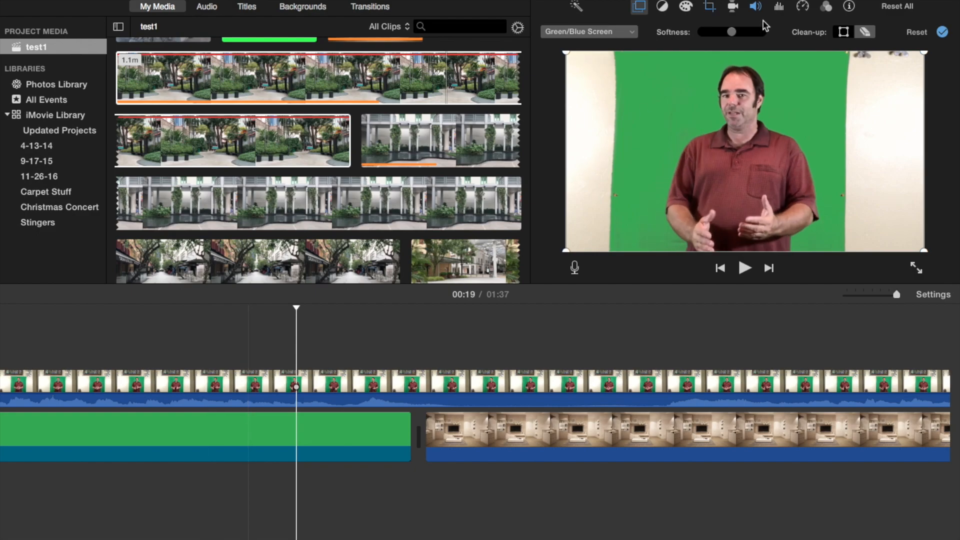
Switch the presenter clip's overlay mode back to Cutaway.
left_click(641, 7)
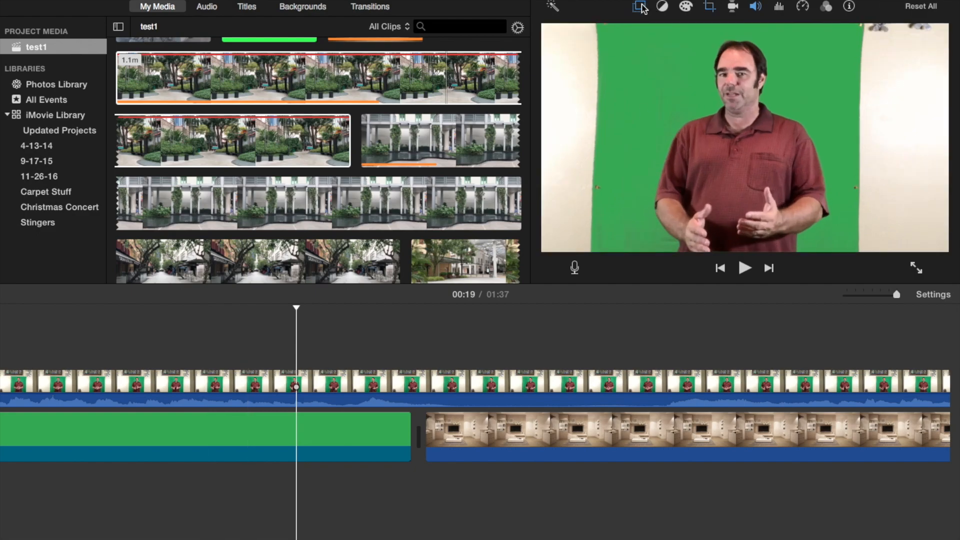
left_click(641, 7)
left_click(606, 33)
left_click(591, 46)
Play the presenter clip in Cutaway mode from 00:18 across the change of background clip.
left_click(255, 336)
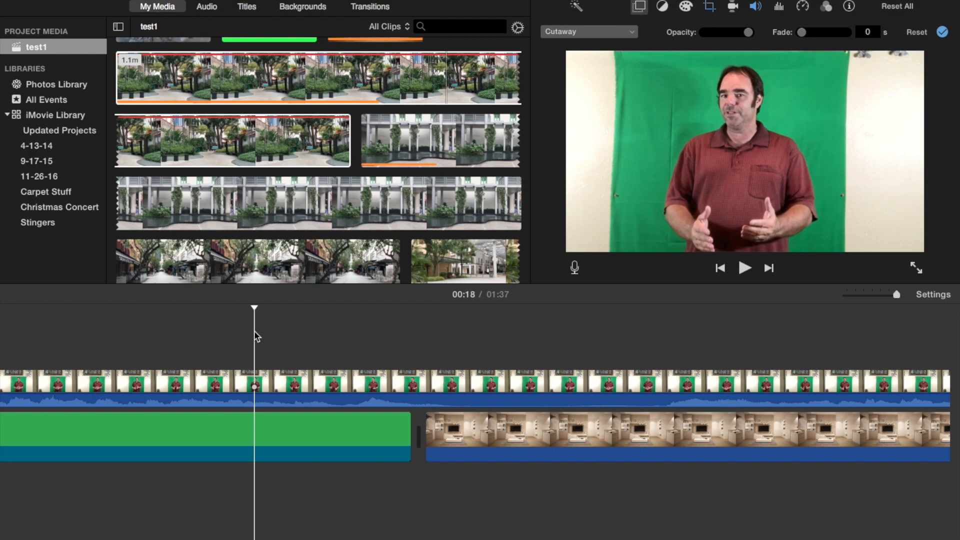
left_click(197, 338)
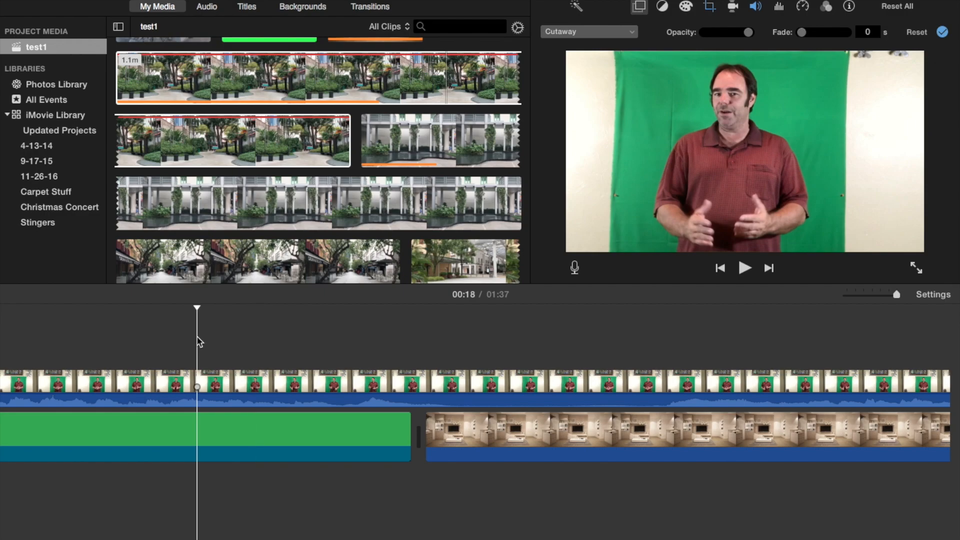
key("space")
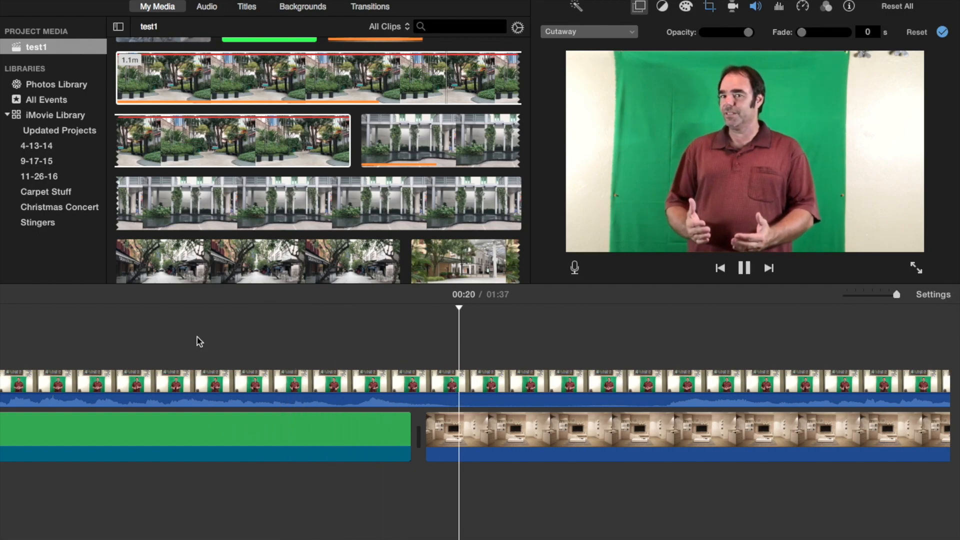
key("space")
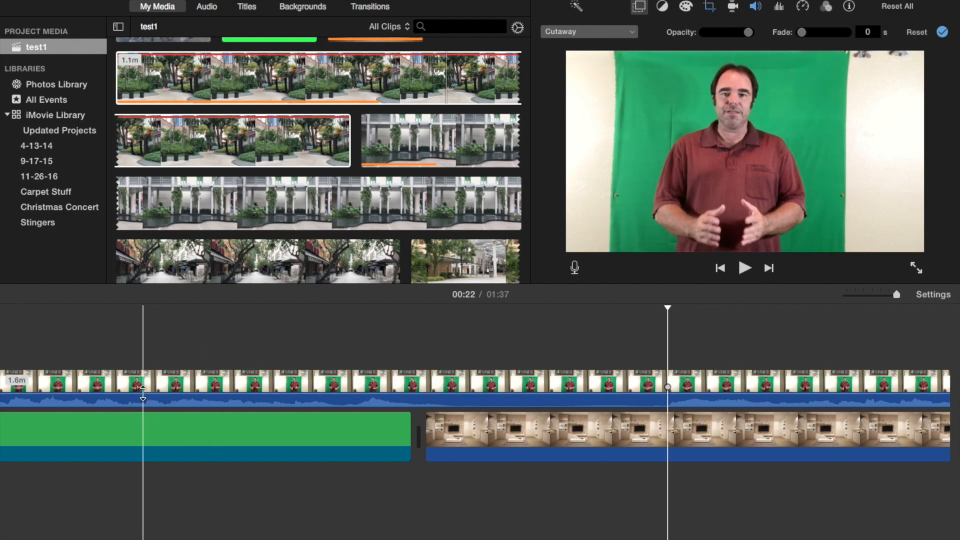
Set the presenter clip's overlay mode to Green/Blue Screen again.
left_click(157, 340)
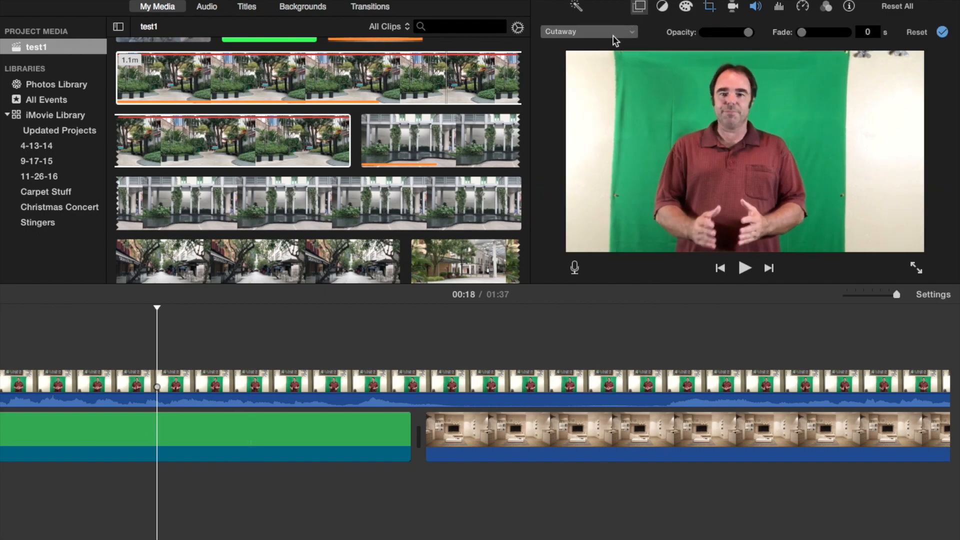
left_click(615, 40)
left_click(579, 57)
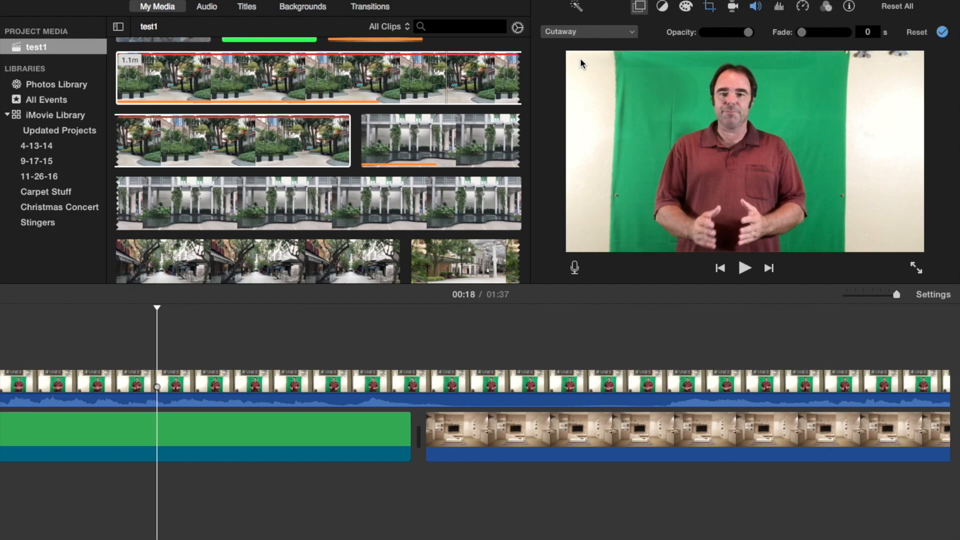
left_click(171, 330)
Play the keyed clip from 00:17 into the room background, and compare the frames at 00:19 and 00:20.
left_click(89, 334)
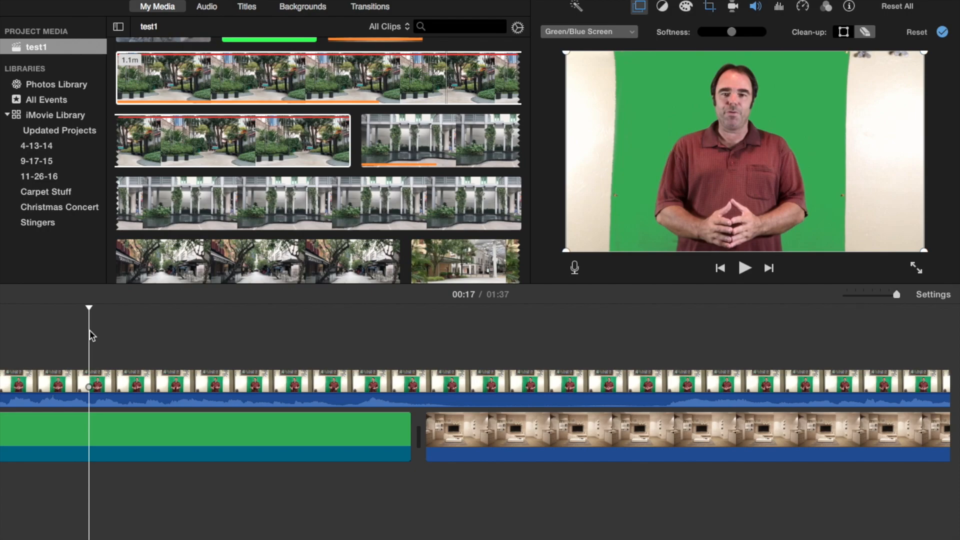
key("space")
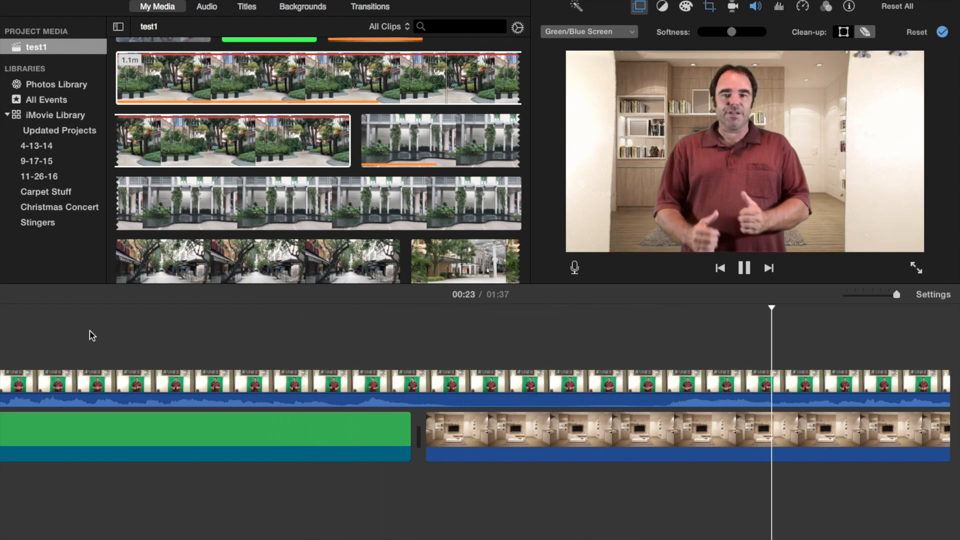
key("space")
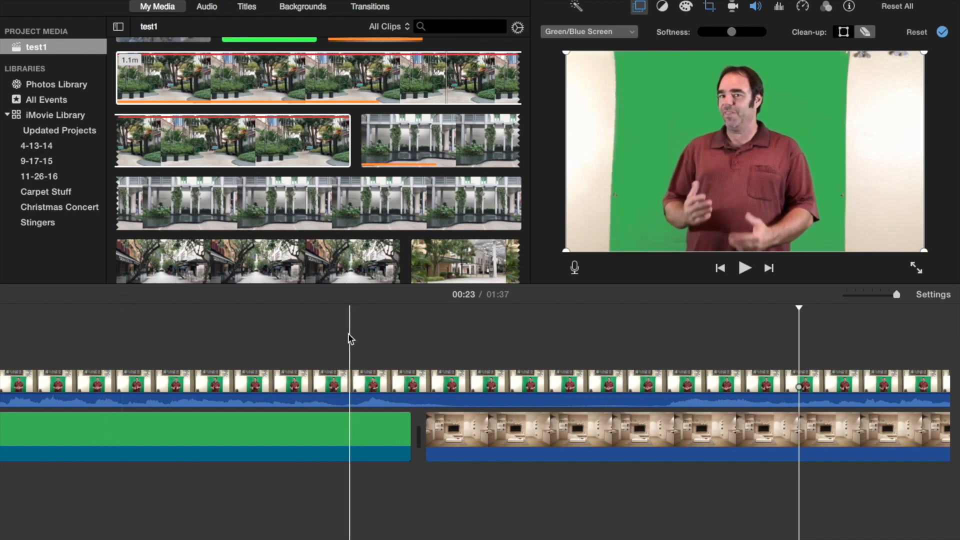
left_click(332, 334)
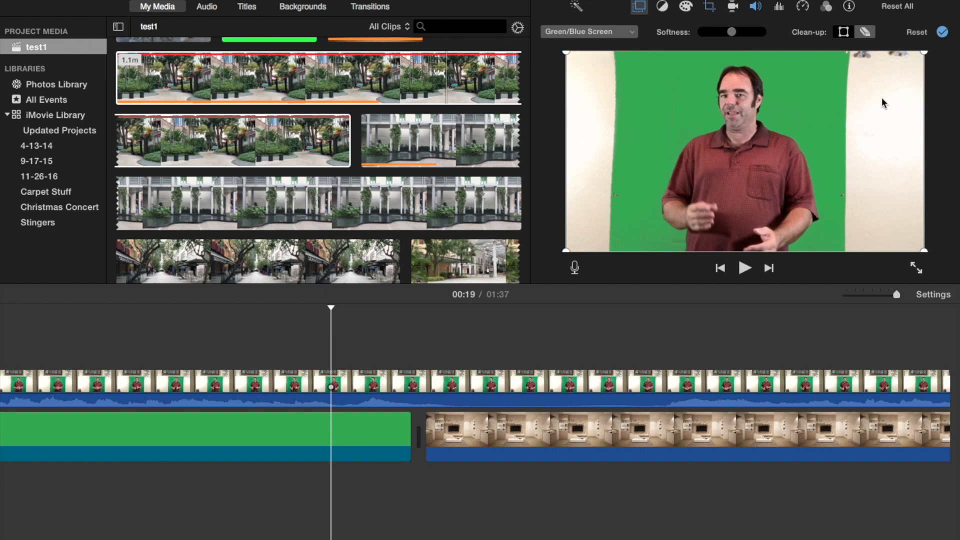
left_click(504, 345)
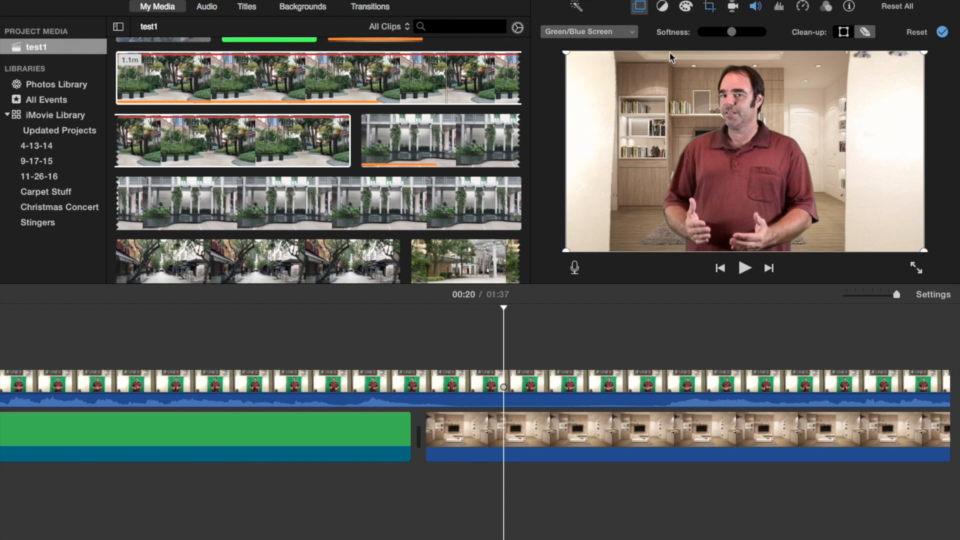
Pull the four clean-up crop corners of the keyed clip inward to the green cloth's edges, excluding the white walls on both sides.
left_click(710, 8)
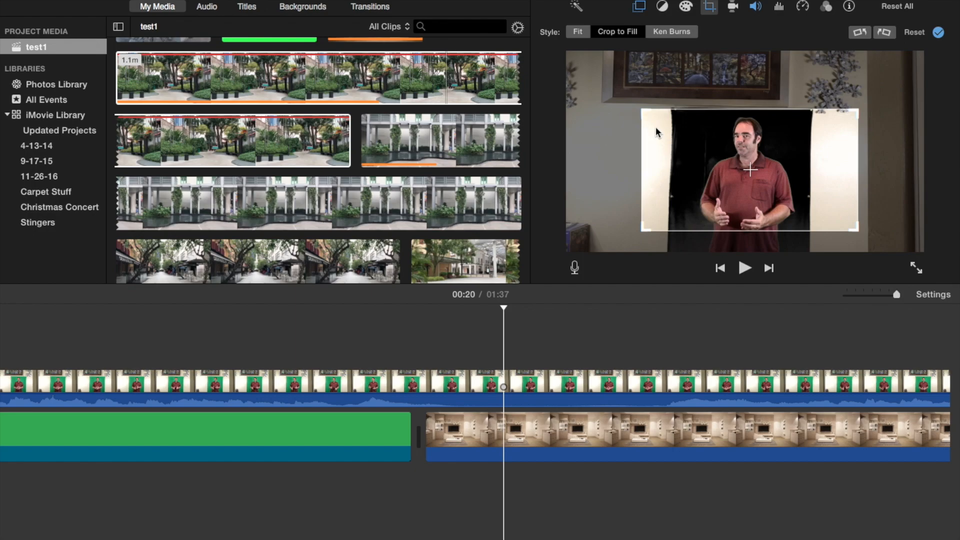
left_click(638, 7)
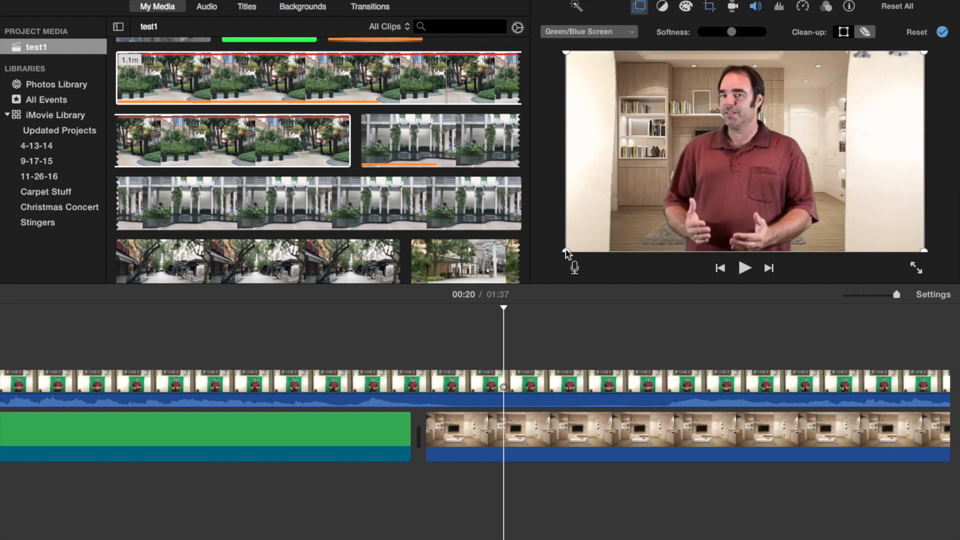
left_click_drag(566, 252, 618, 254)
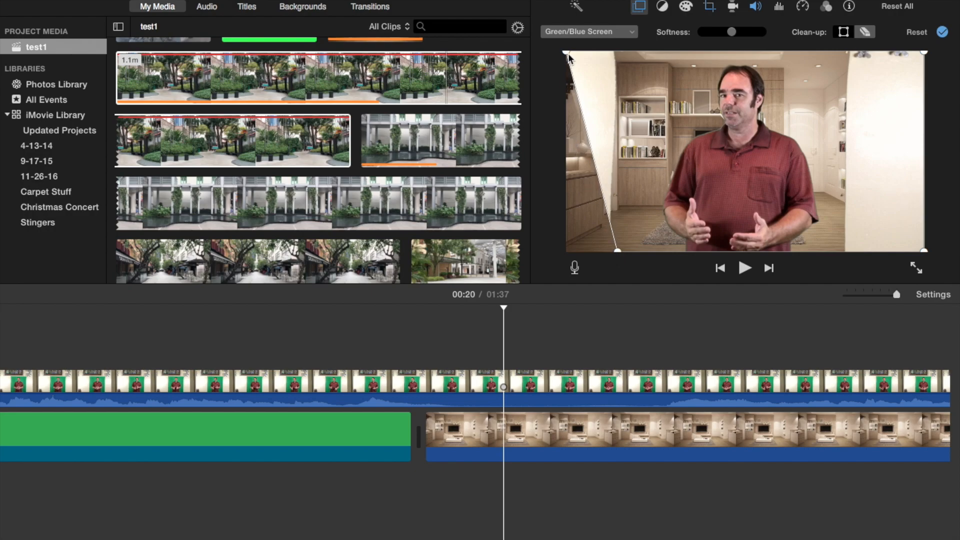
left_click_drag(566, 53, 622, 60)
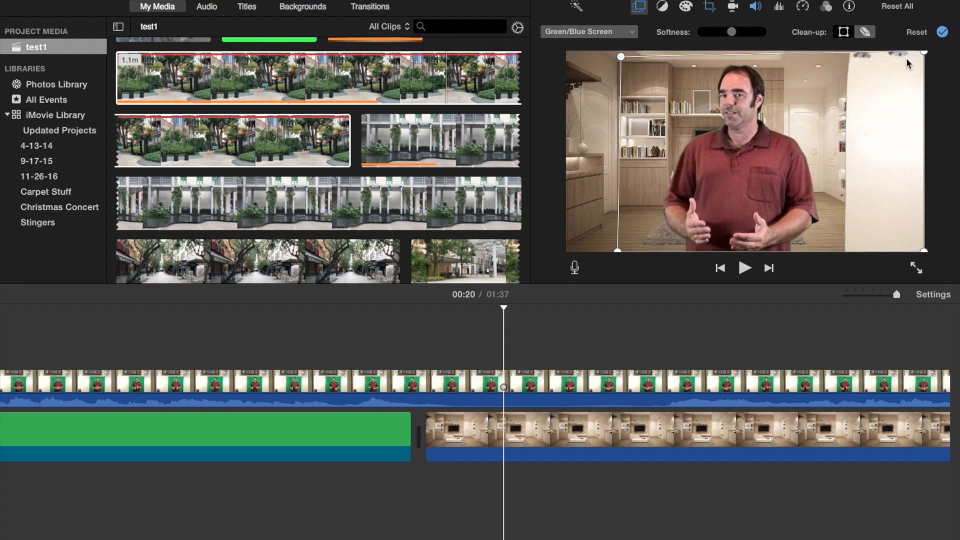
left_click_drag(923, 53, 841, 51)
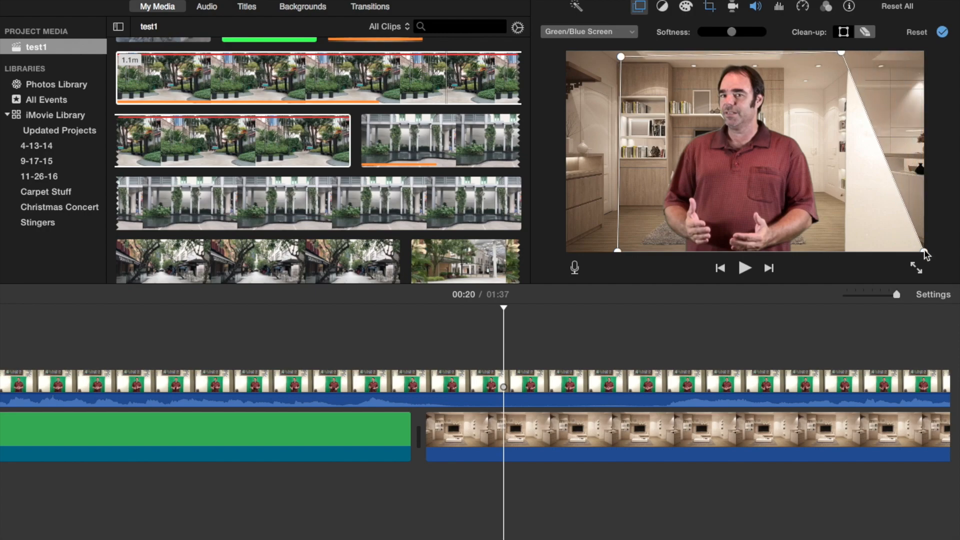
left_click_drag(923, 252, 843, 256)
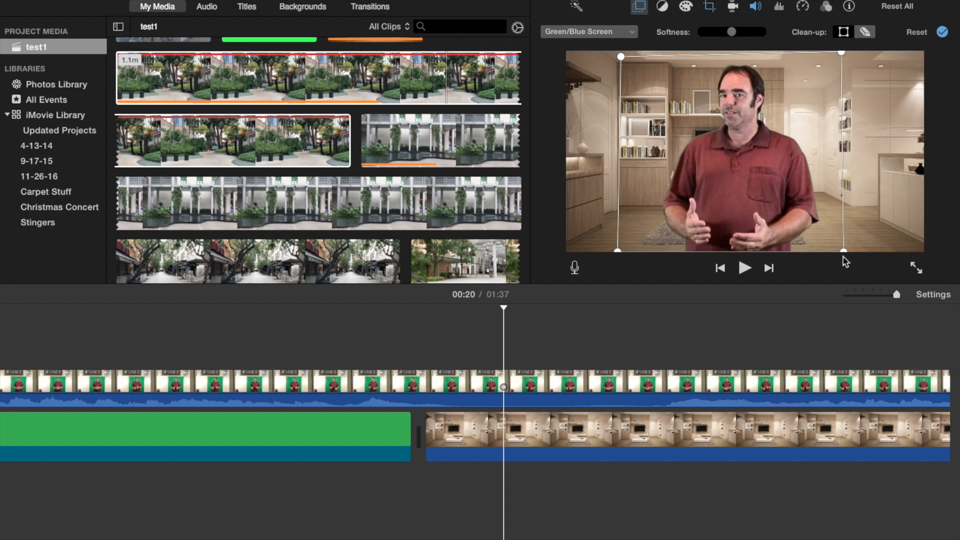
Play the cropped key across the transition from the green background to the room background.
left_click(480, 329)
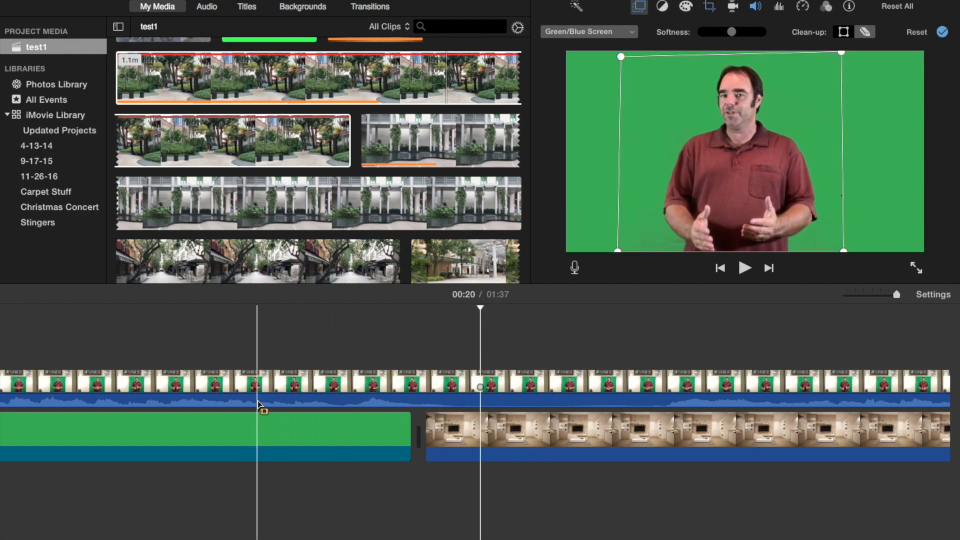
left_click(259, 431)
key("space")
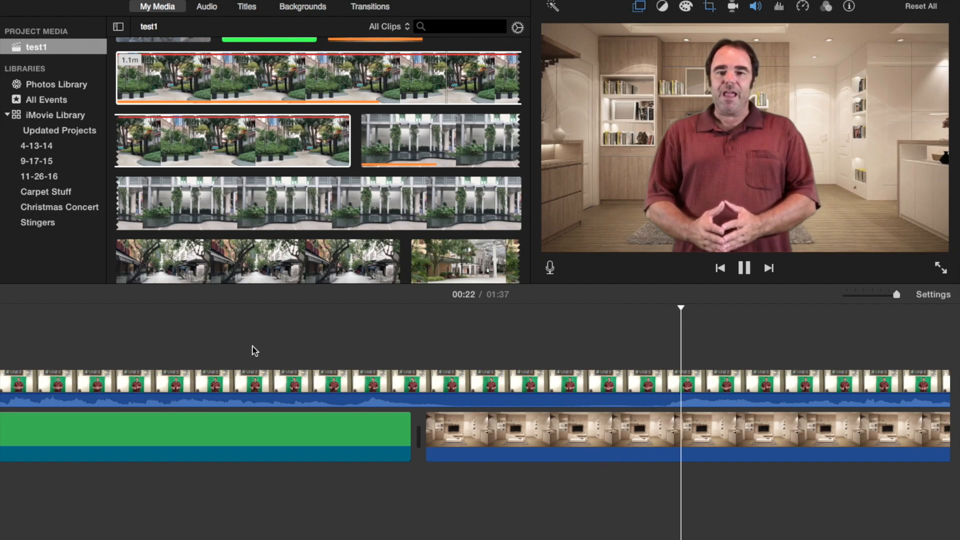
key("space")
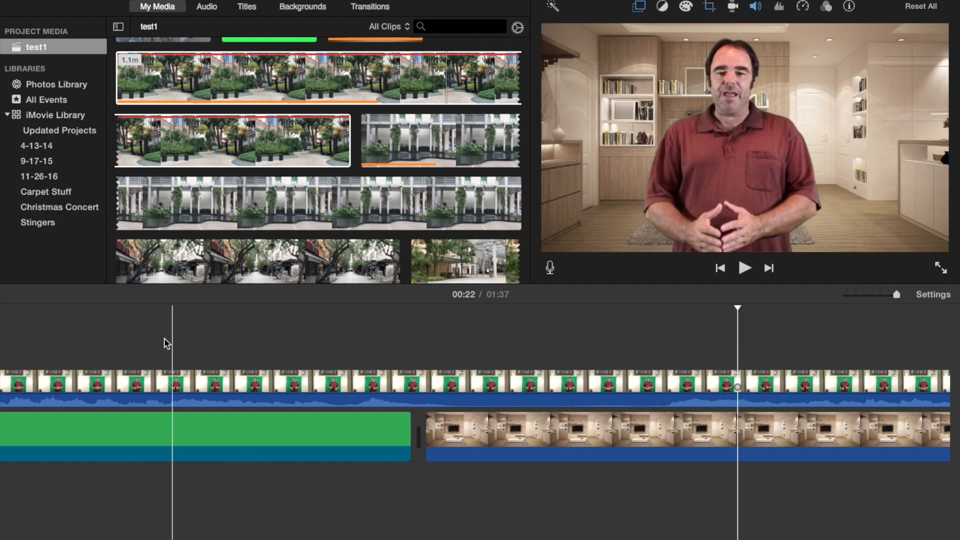
Check the keyed presenter over the rest of the room background and the garden background that follows it.
left_click(151, 341)
scroll(152, 342, "right", 10)
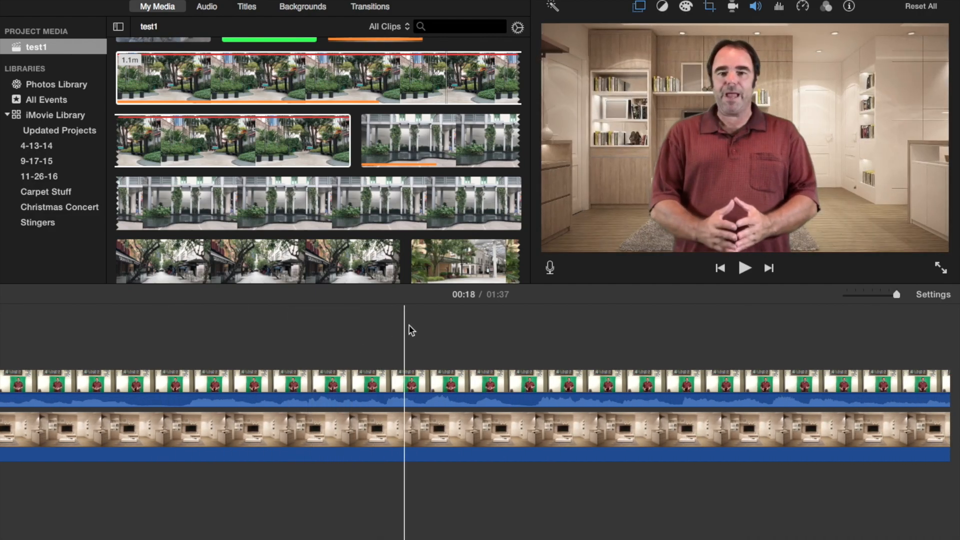
scroll(549, 334, "left", 5)
scroll(549, 334, "right", 10)
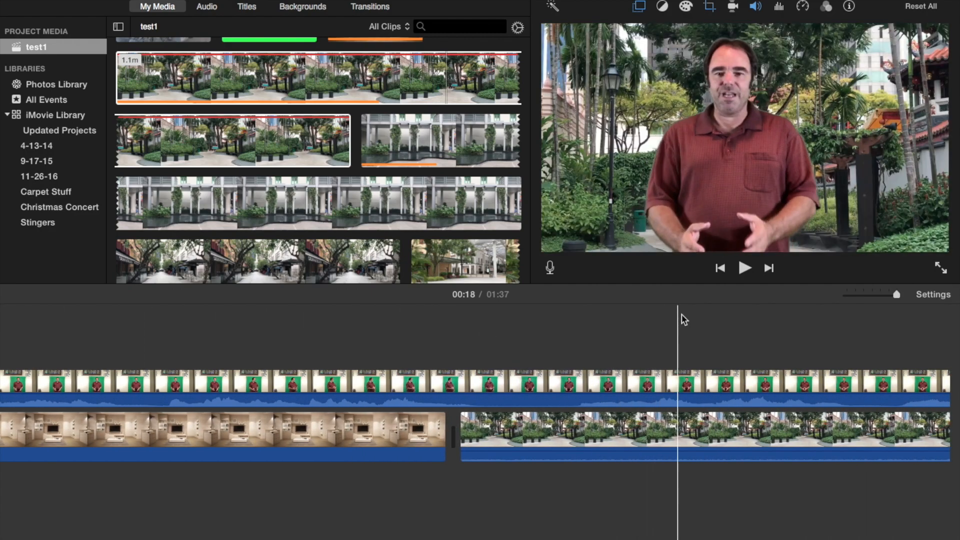
Tighten the keyed clip's crop frame around the presenter at 00:36 and centre it on him so he appears larger over the garden.
left_click(582, 327)
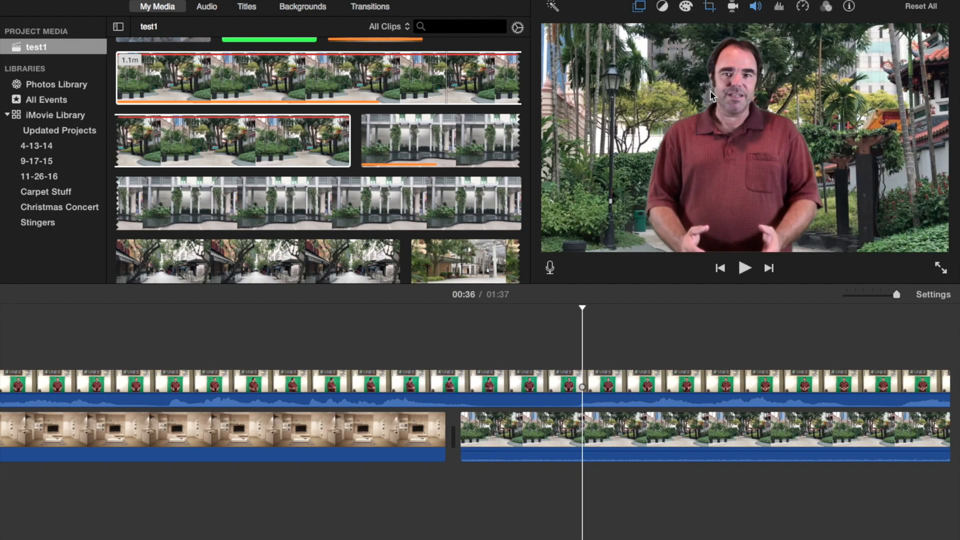
left_click(709, 7)
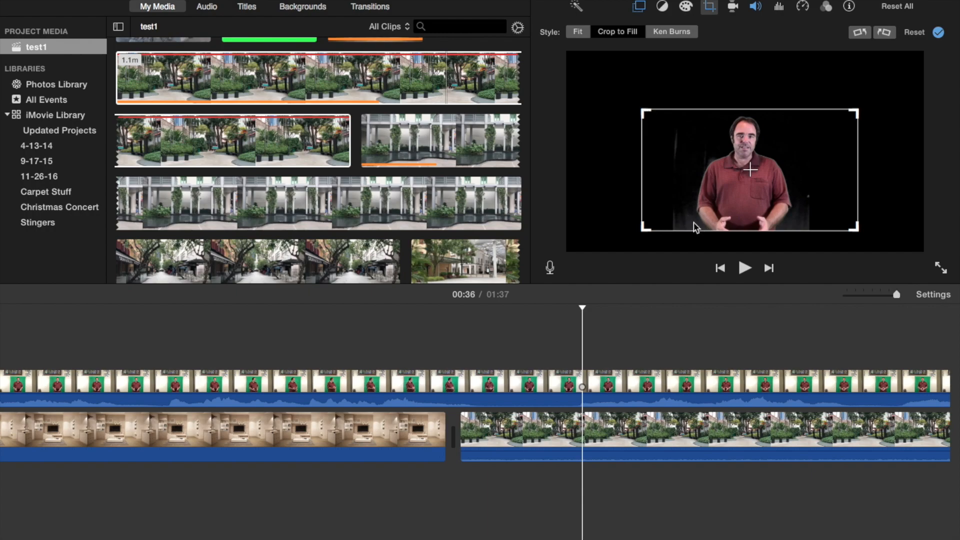
mouse_move(647, 112)
left_mouse_down()
mouse_move(666, 122)
mouse_move(649, 110)
left_mouse_up()
left_click_drag(646, 230, 667, 219)
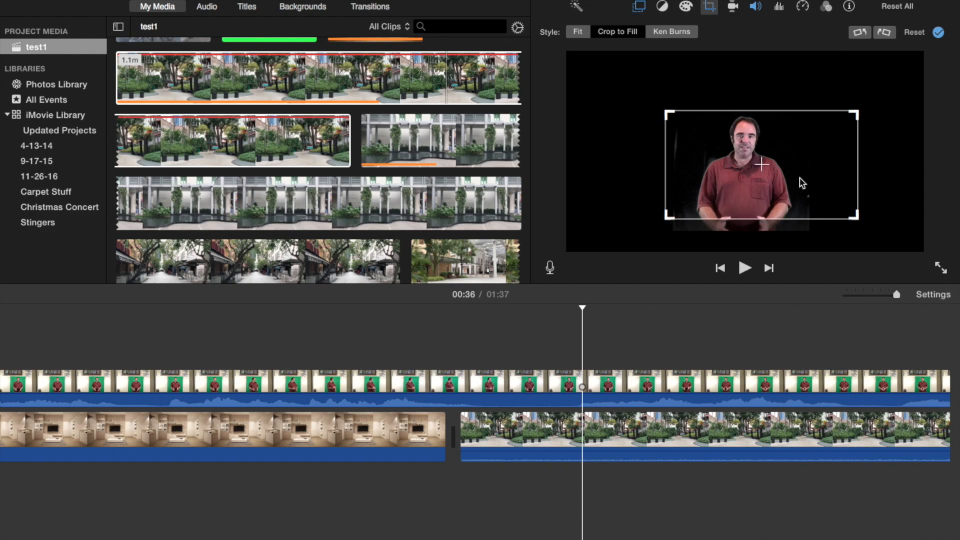
left_click_drag(800, 178, 787, 177)
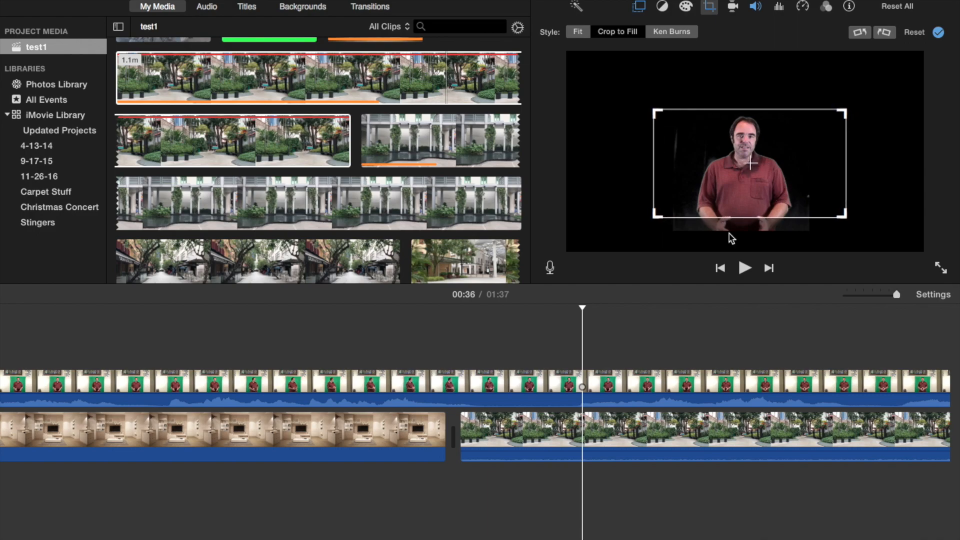
left_click(641, 326)
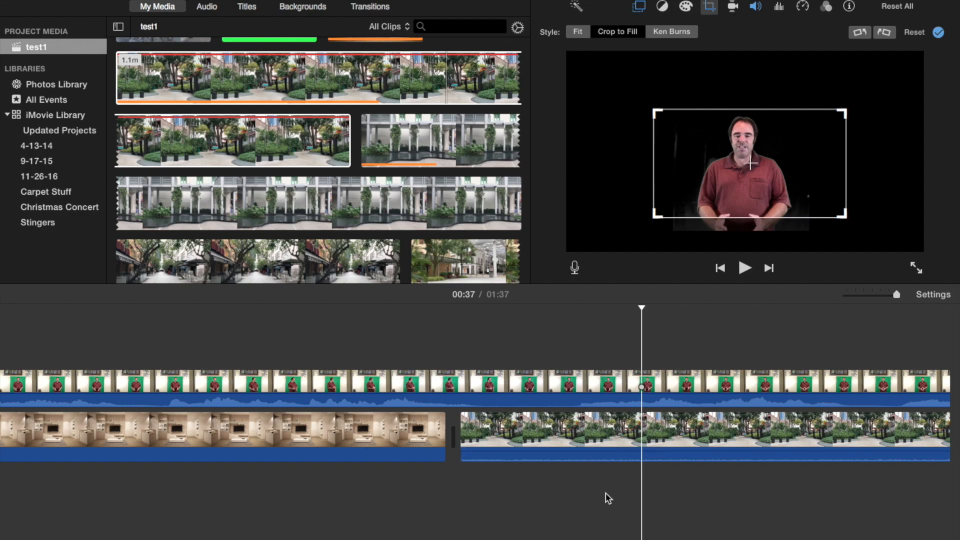
left_click(599, 434)
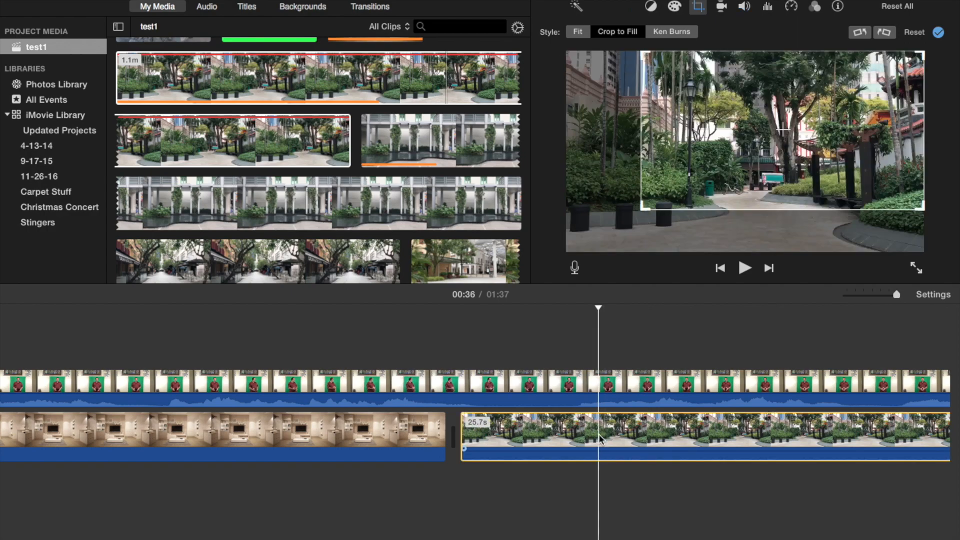
left_click(607, 337)
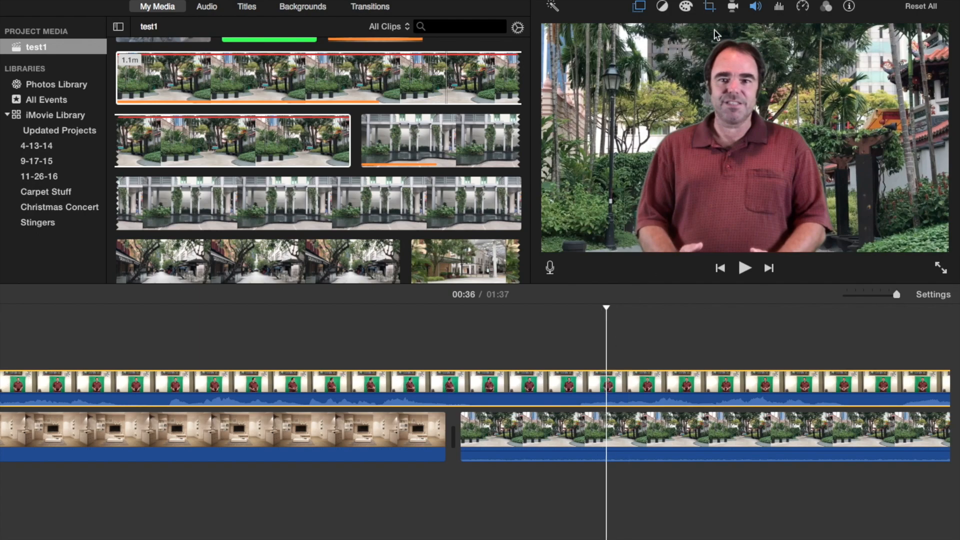
Enlarge the keyed clip's crop frame around the presenter so that he appears smaller over the garden background.
left_click(709, 7)
mouse_move(658, 114)
left_mouse_down()
mouse_move(626, 87)
mouse_move(675, 125)
left_mouse_up()
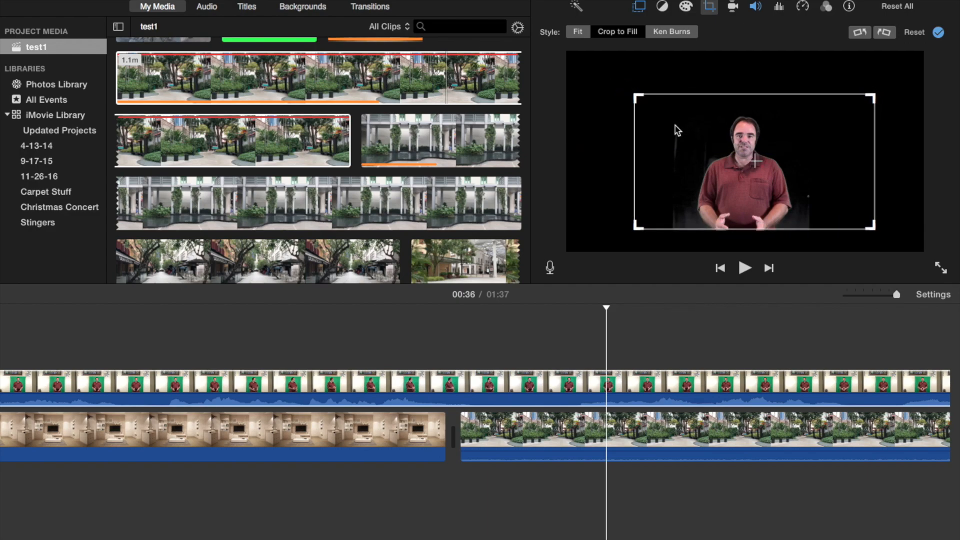
left_click(517, 341)
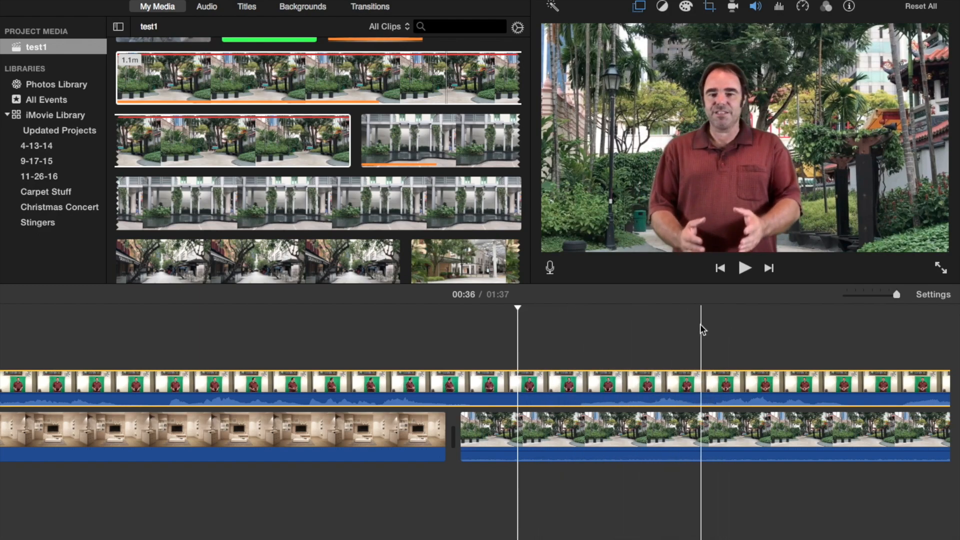
Look through the background clips that follow the garden scene beneath the keyed presenter.
scroll(668, 331, "right", 1)
scroll(669, 331, "right", 10)
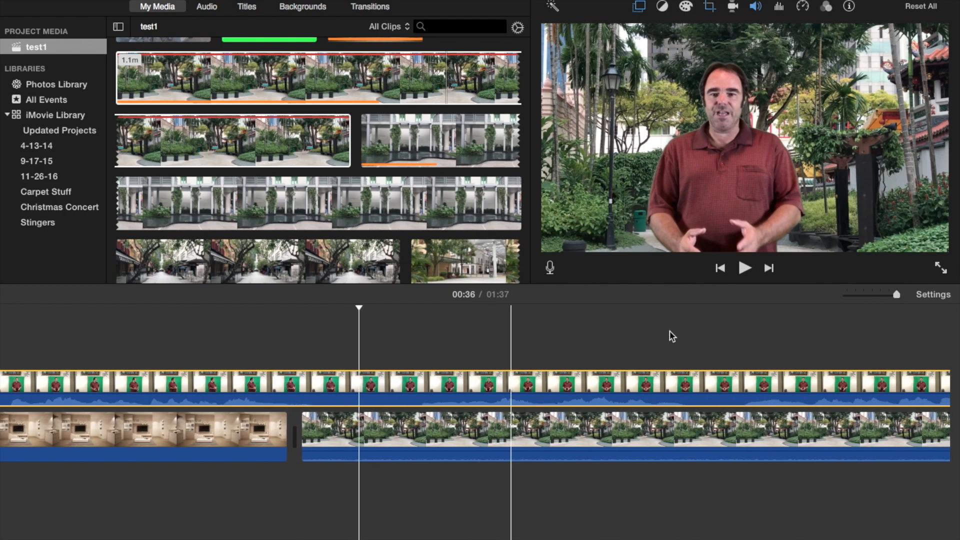
scroll(670, 331, "right", 10)
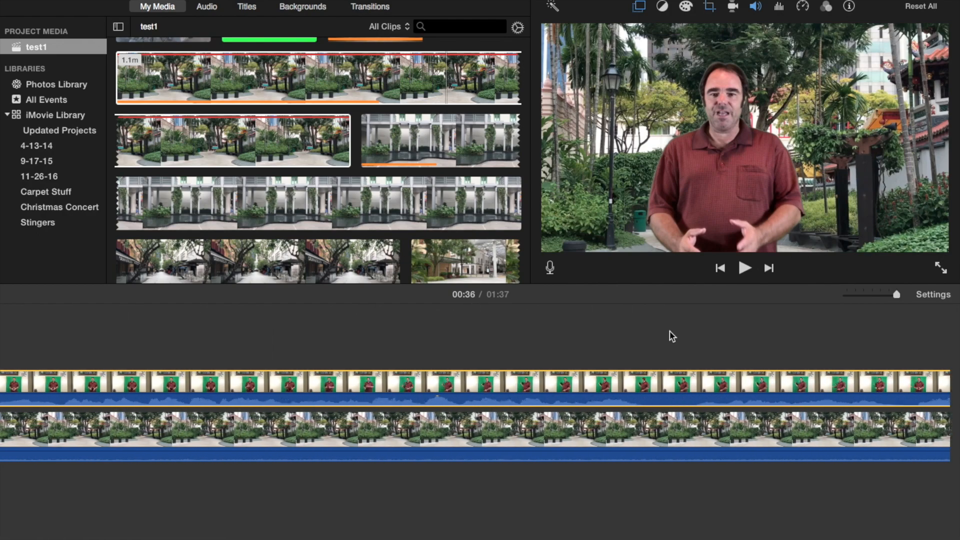
scroll(670, 331, "right", 10)
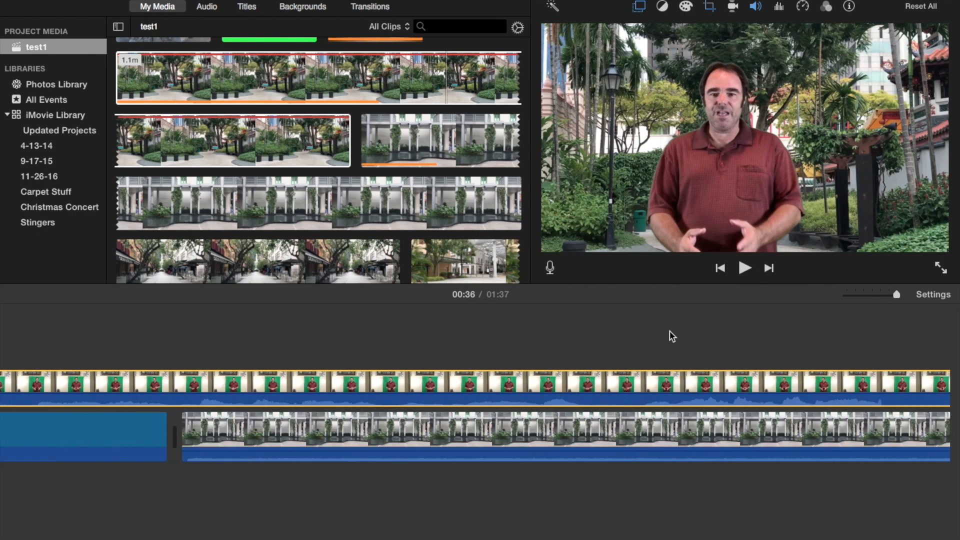
scroll(669, 331, "left", 6)
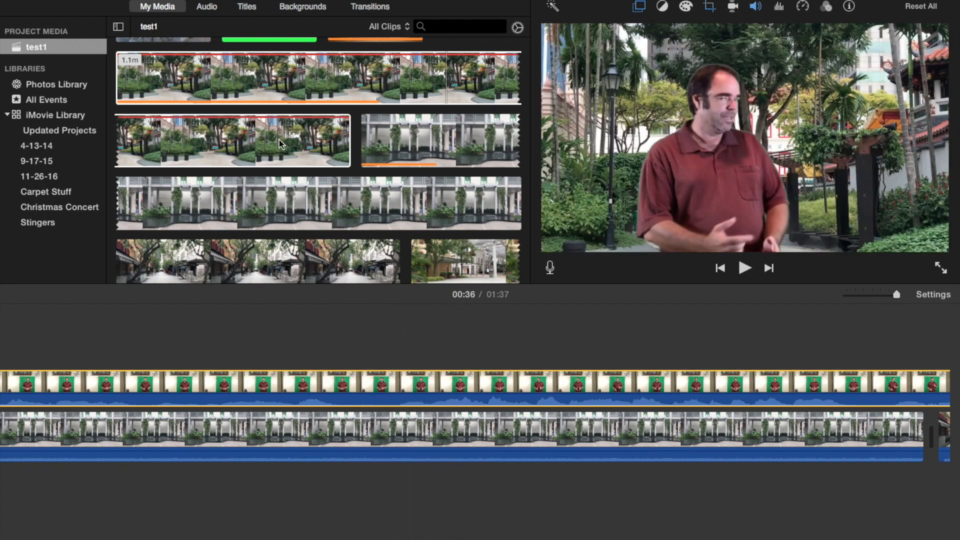
Replace the solid green background under the keyed clip with the 29.0-second red wave clip, using the Replace option.
left_click(279, 140)
scroll(279, 139, "up", 6)
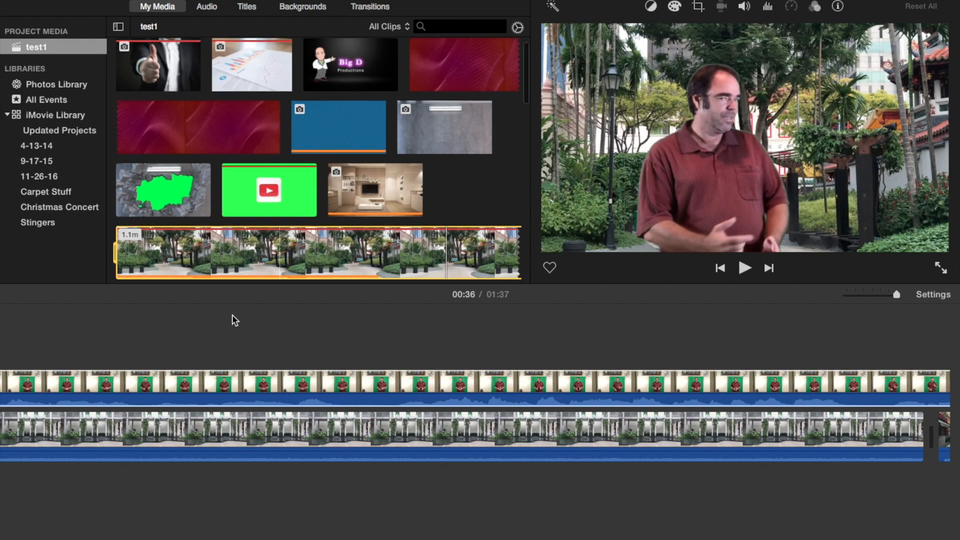
left_click(216, 323)
scroll(215, 322, "left", 20)
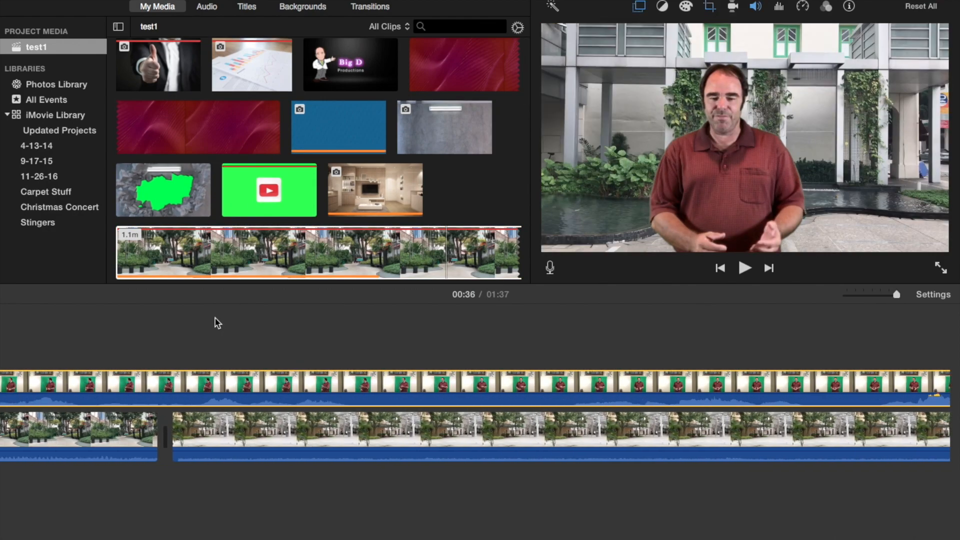
scroll(215, 323, "left", 20)
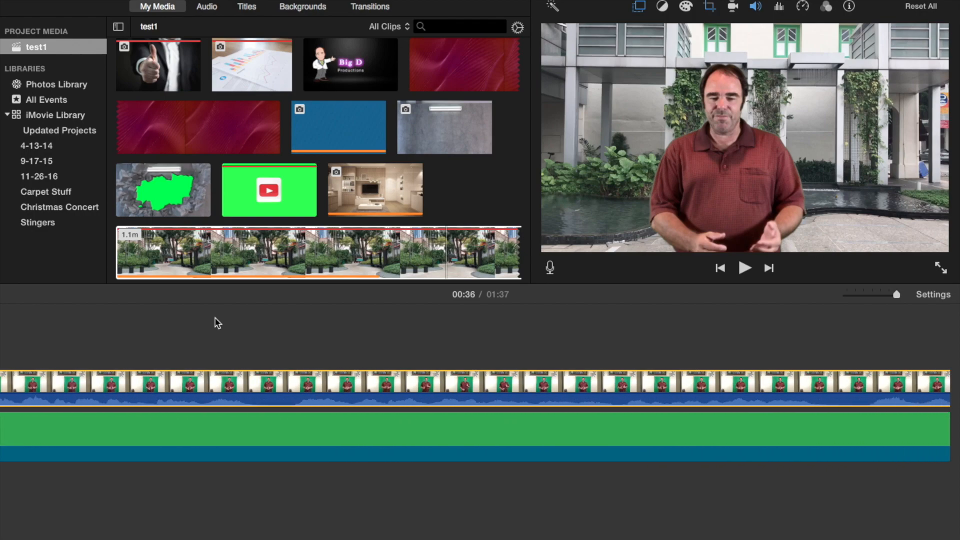
left_click(214, 131)
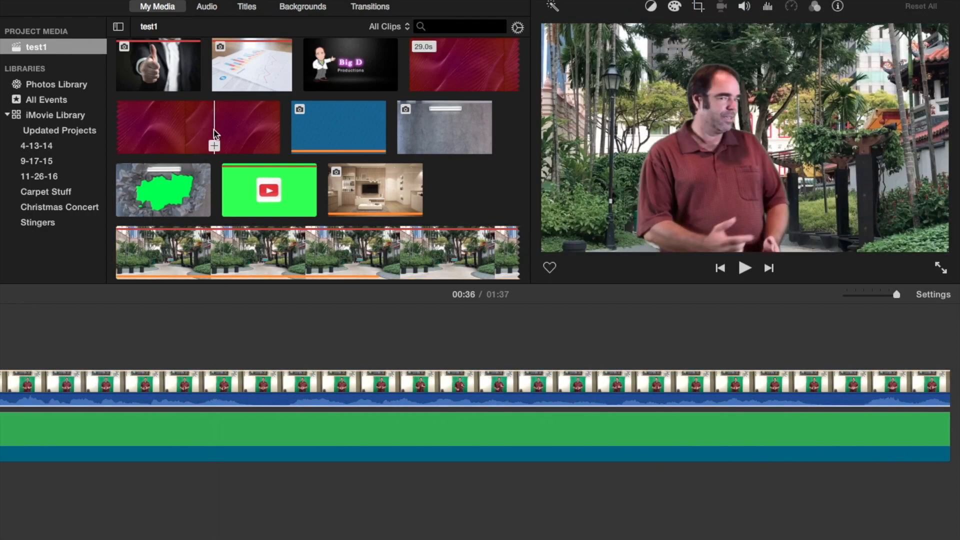
left_click(214, 131)
left_click_drag(214, 130, 168, 448)
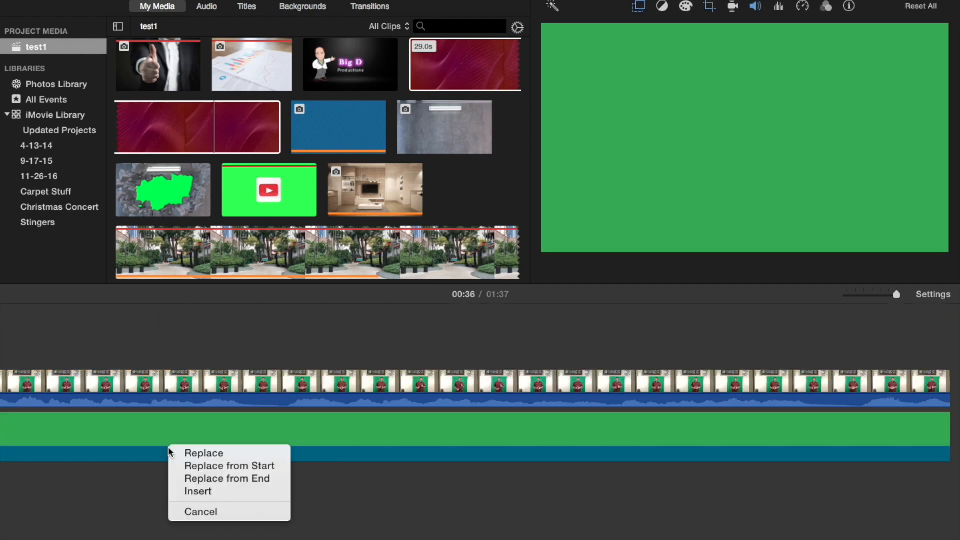
left_click(215, 454)
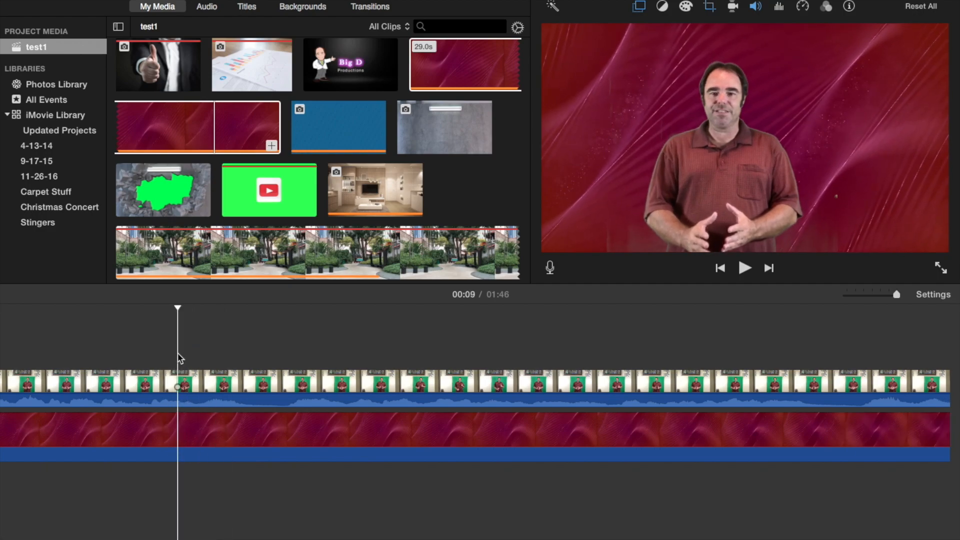
Play the keyed presenter over the red wave background from 00:09, replaying the stretch from about 00:11.
key("space")
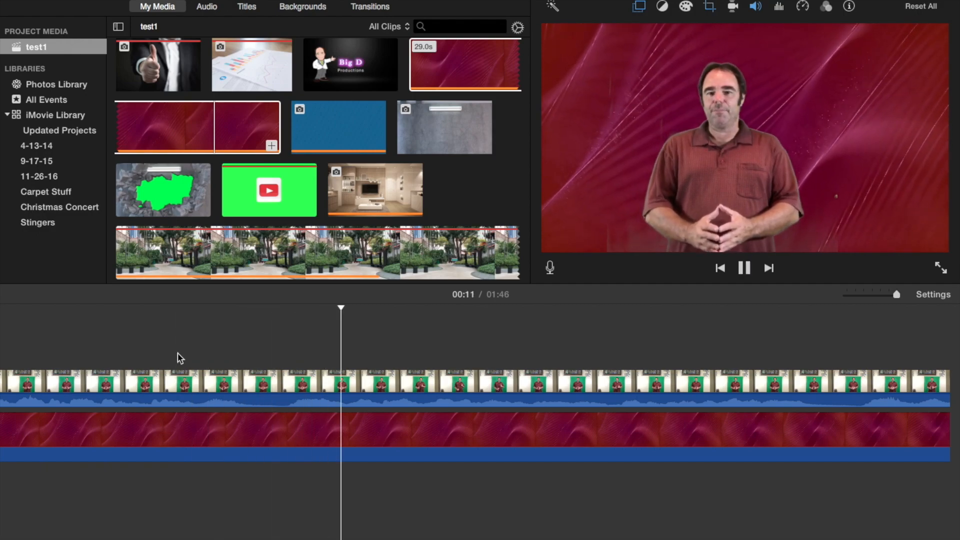
key("space")
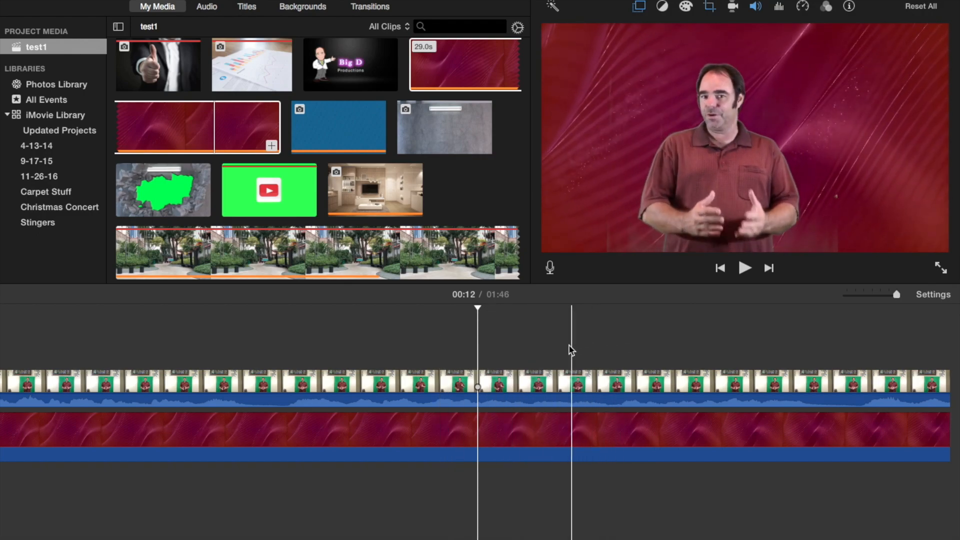
key("space")
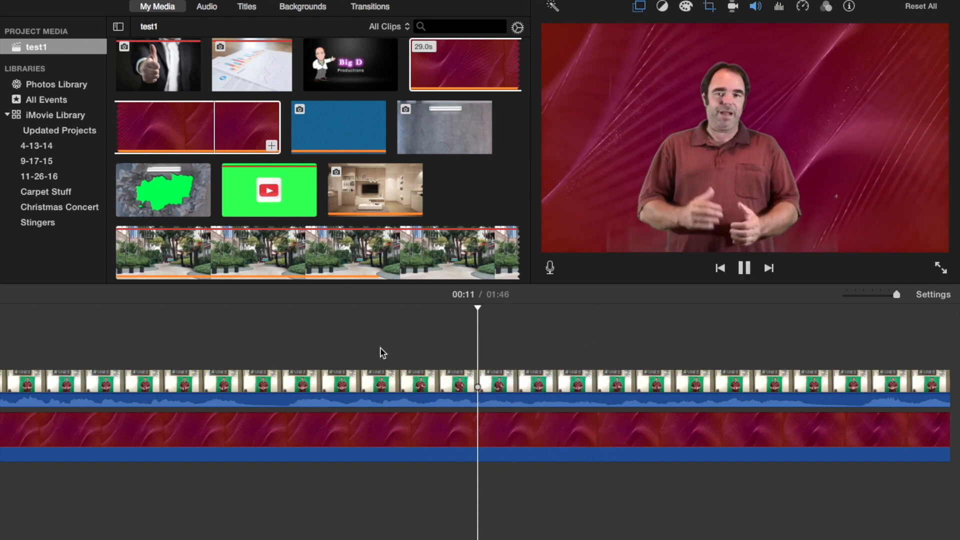
left_click(381, 348)
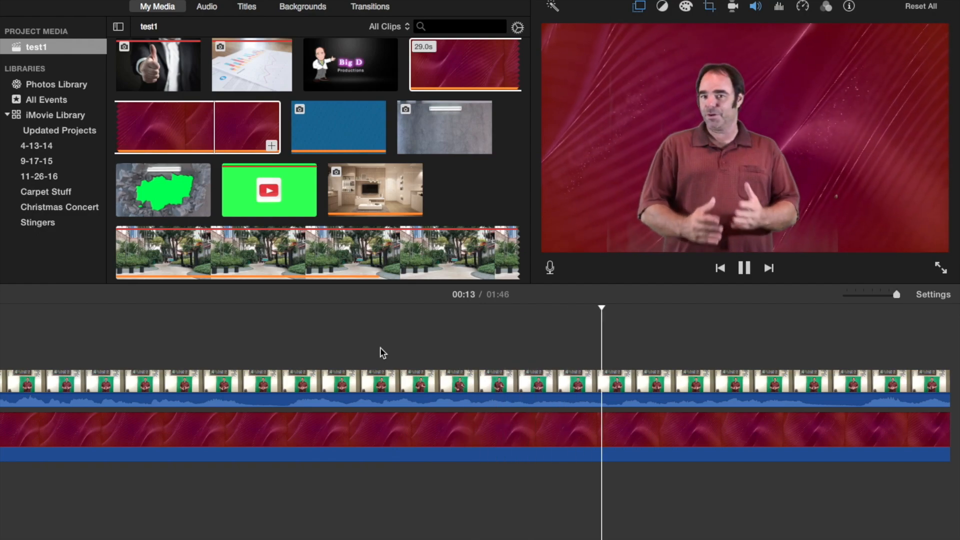
key("space")
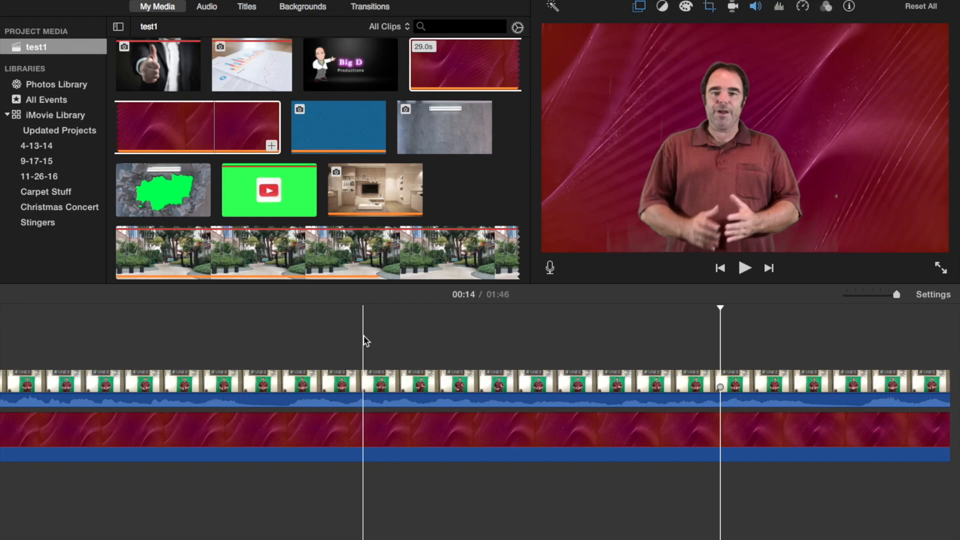
scroll(364, 341, "right", 20)
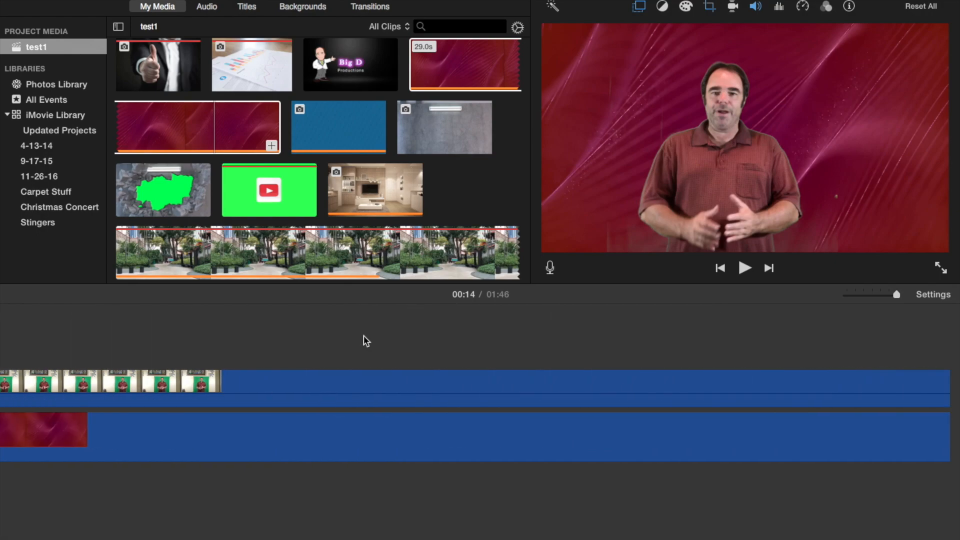
scroll(364, 341, "right", 10)
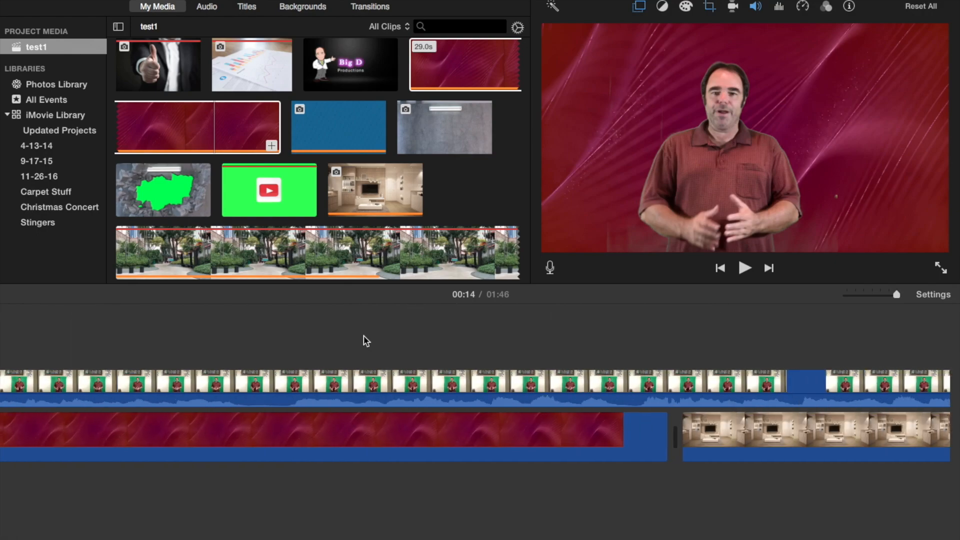